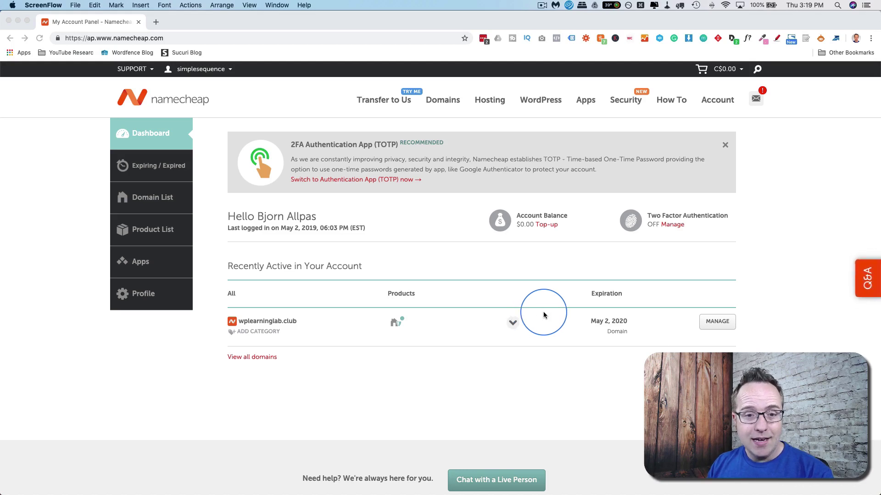
Bring the Chrome window showing the Namecheap account dashboard to the front.
left_click(513, 130)
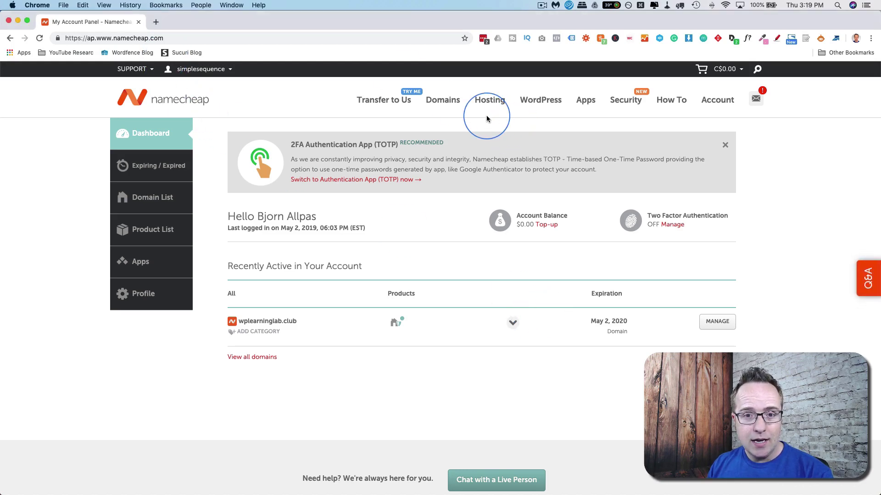
Search Domain Name Search for wplearninglab and see .com taken, with alternatives like .net offered.
mouse_move(442, 103)
left_click(451, 129)
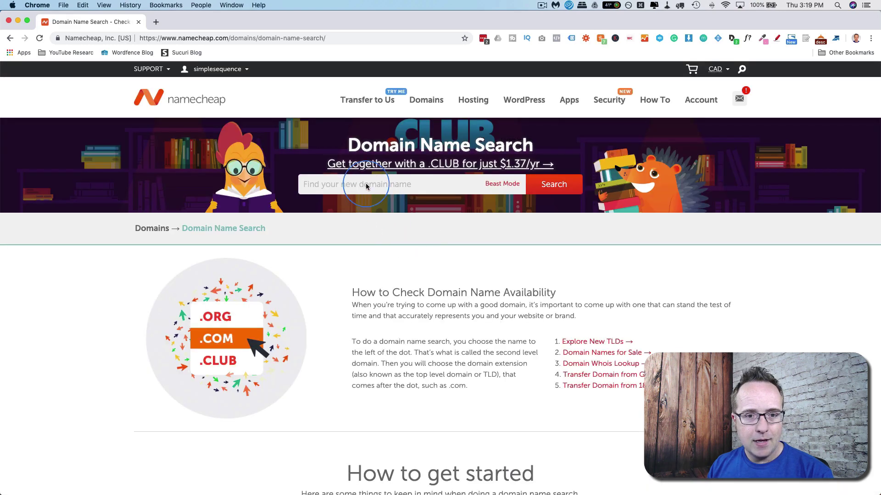
left_click(364, 183)
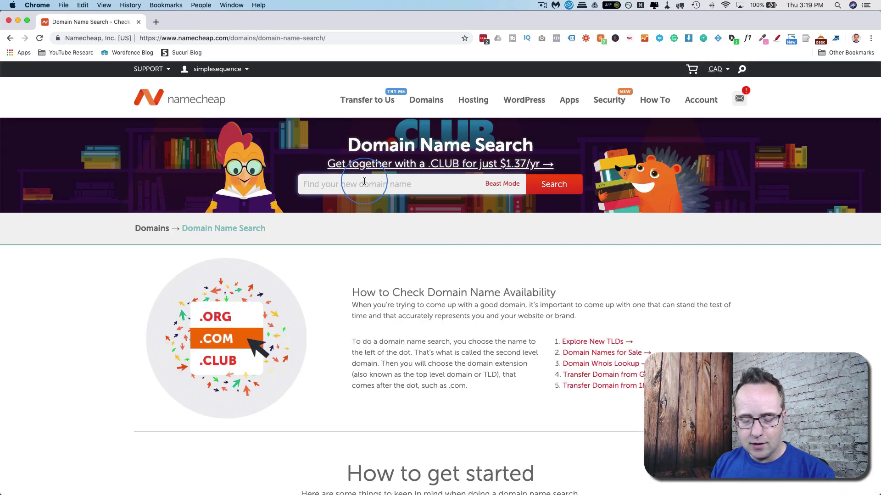
type("wplearninglab.com")
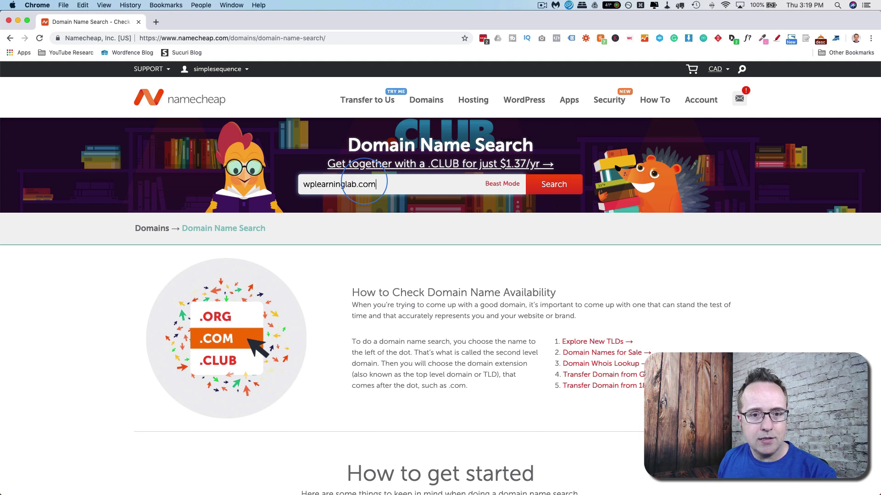
key("Return")
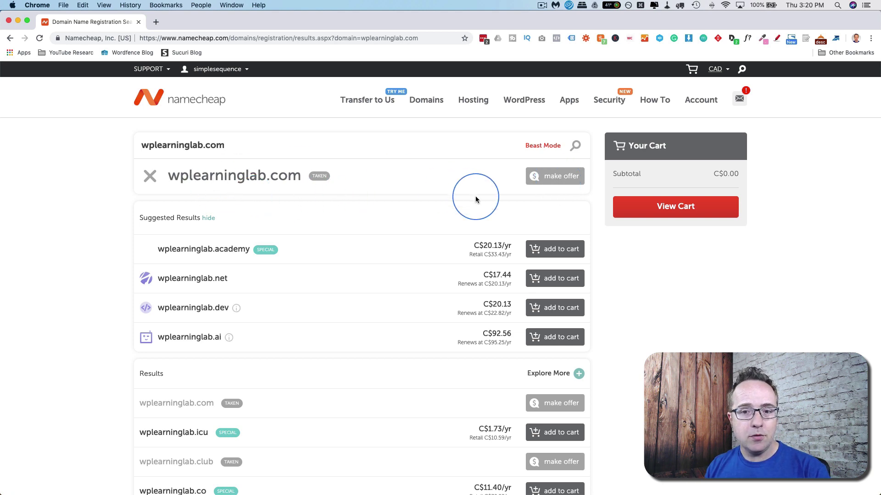
Browse the Marketplace Buy Domains listings, highlighting bettercars.org, then return to the top.
mouse_move(426, 102)
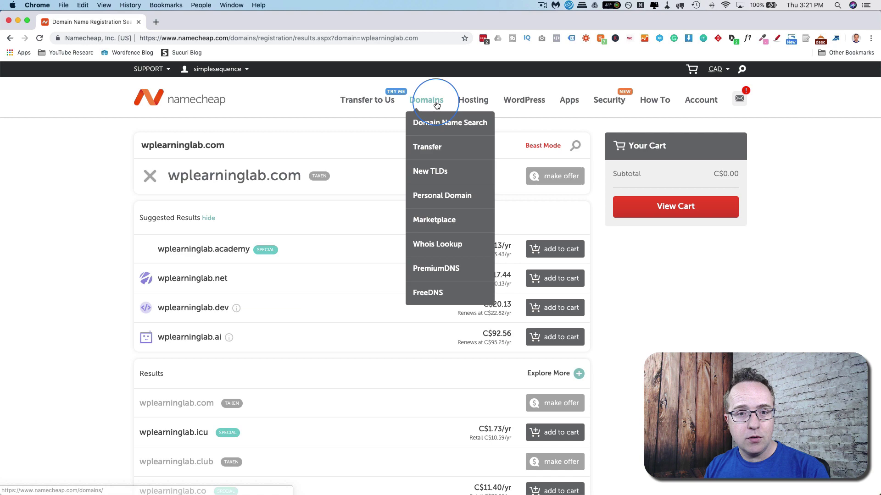
left_click(442, 223)
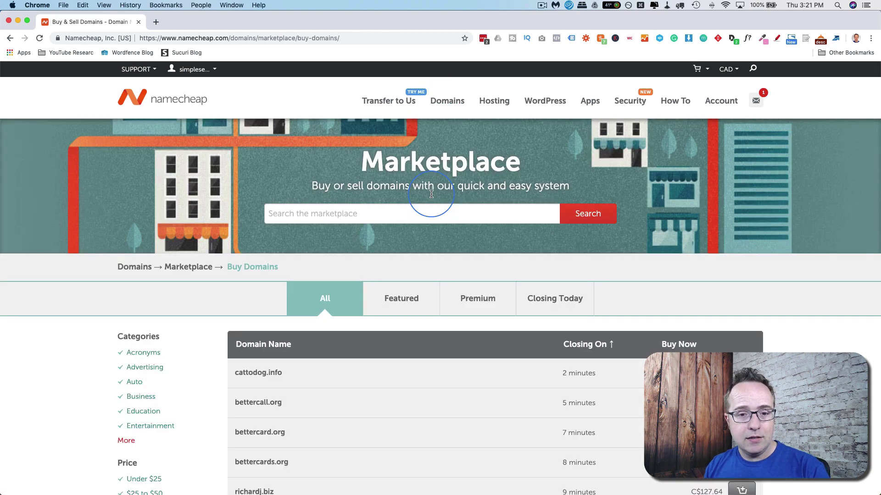
scroll(431, 195, "down", 5)
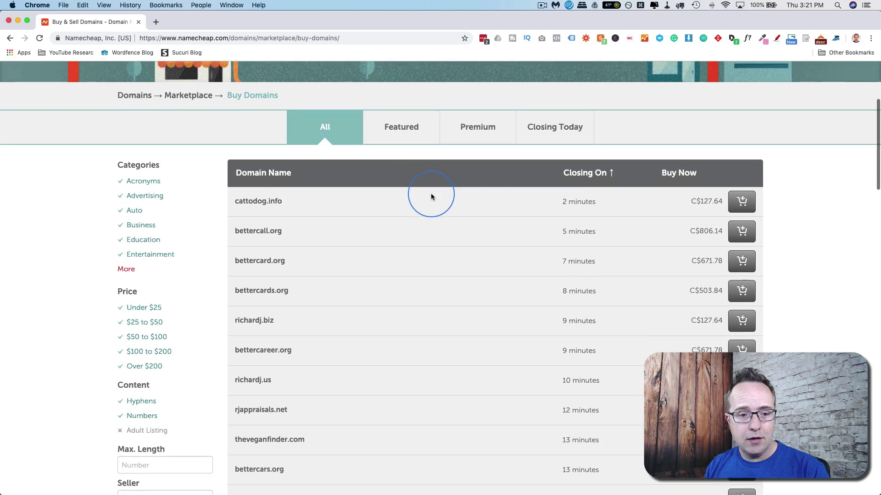
scroll(430, 196, "down", 8)
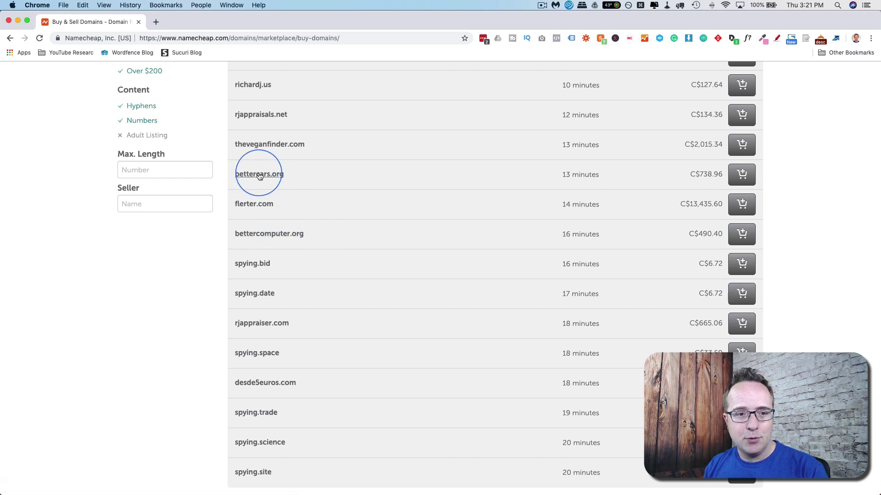
scroll(367, 285, "down", 1)
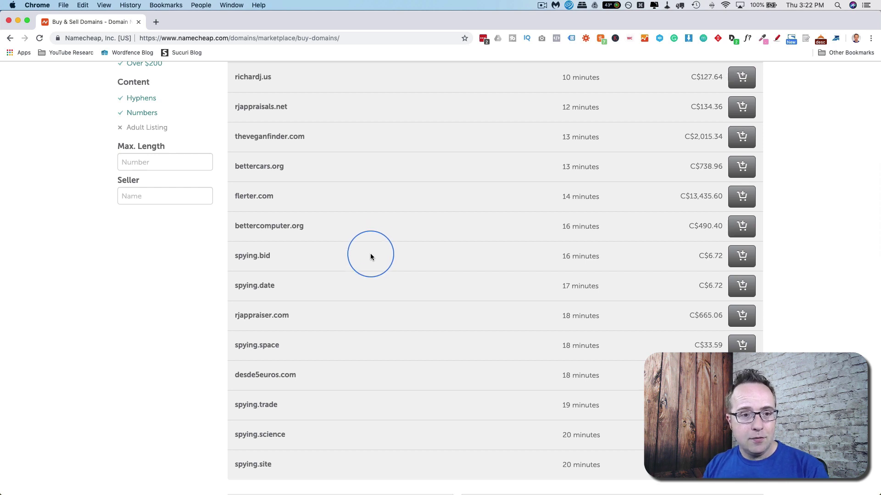
left_click_drag(232, 166, 284, 170)
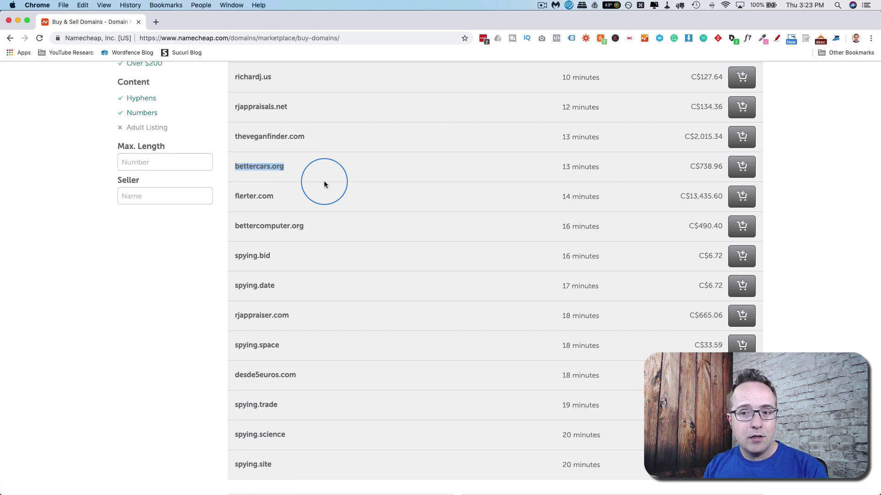
scroll(420, 195, "up", 3)
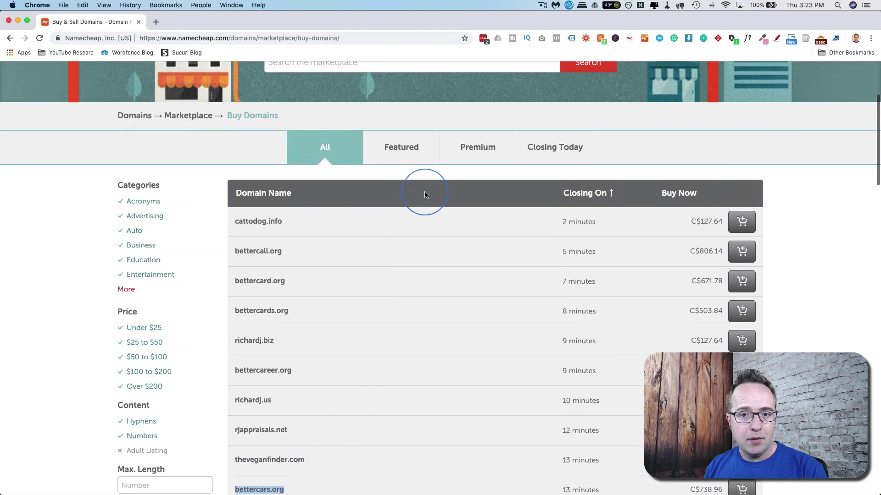
scroll(425, 191, "up", 5)
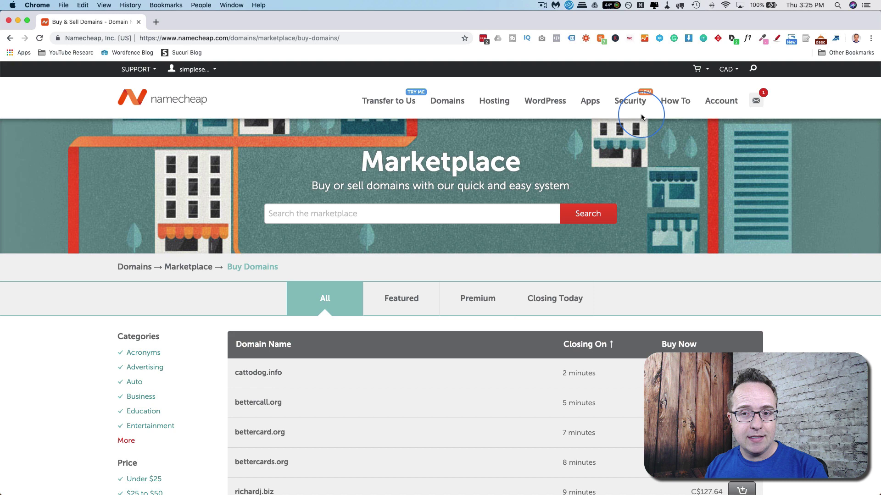
Open the WhoisGuard page under Security and highlight the 'now free' wording in its heading.
mouse_move(633, 109)
left_click(642, 152)
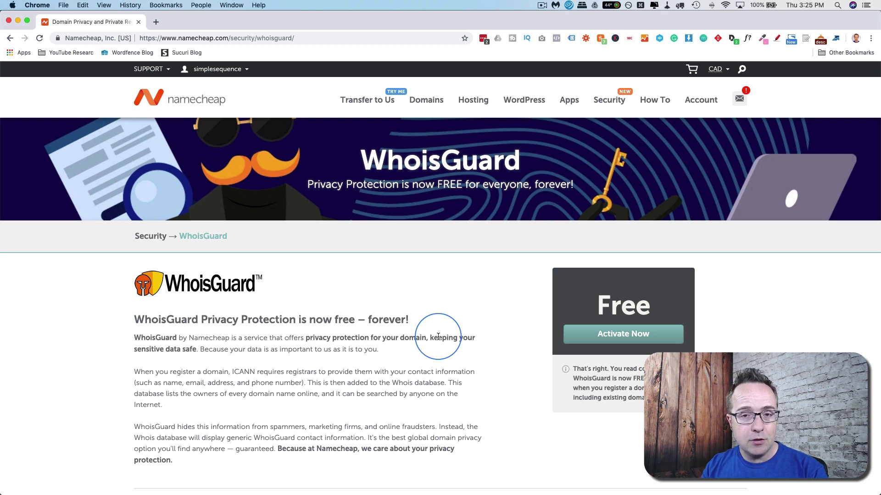
scroll(461, 342, "down", 4)
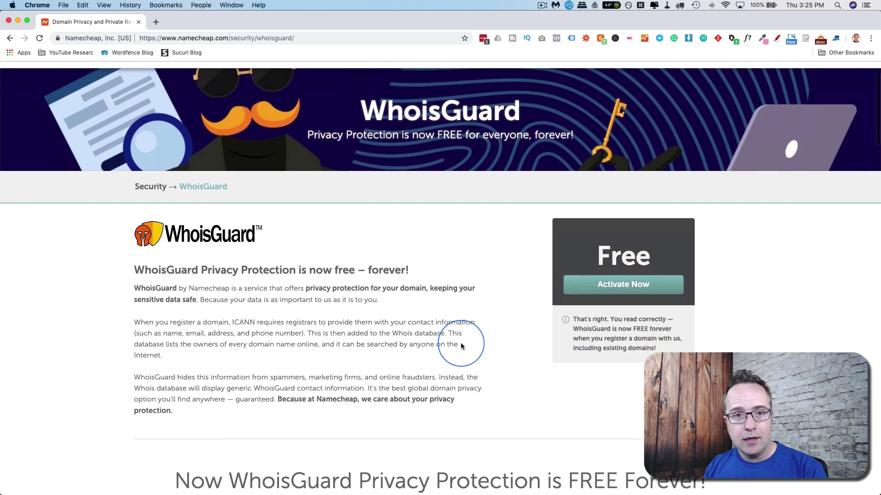
scroll(461, 346, "down", 4)
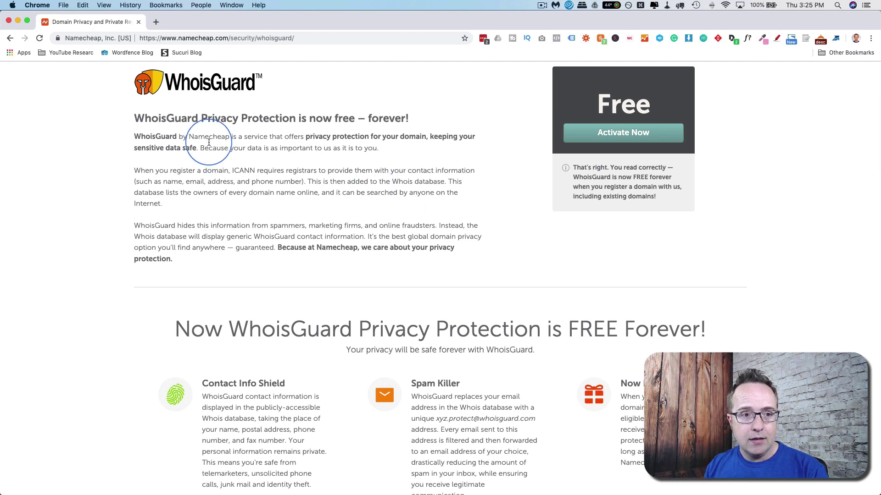
left_click_drag(310, 118, 409, 119)
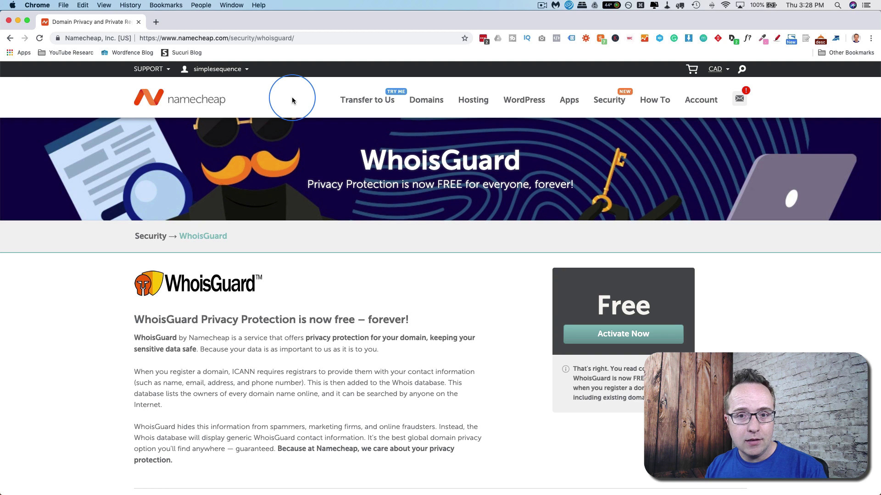
View the SSL Certificates price cards, then open the Let's Encrypt compatibility thread tab.
mouse_move(611, 109)
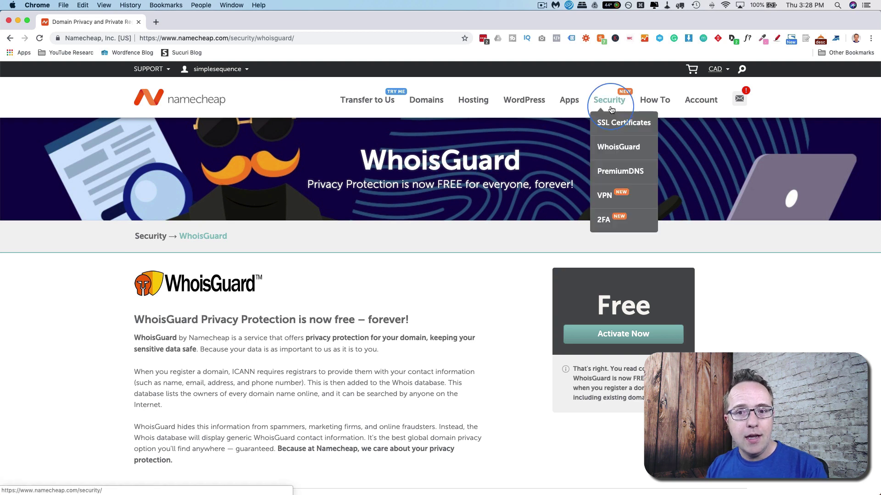
left_click(645, 128)
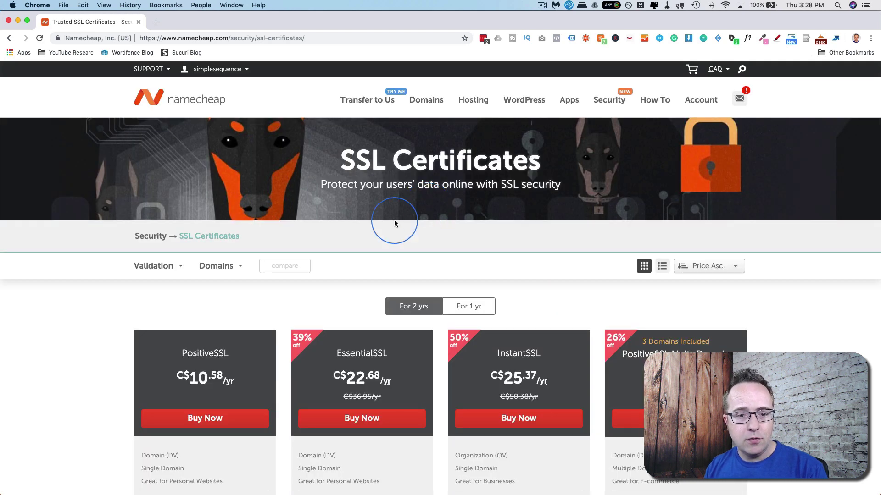
scroll(123, 289, "down", 3)
scroll(106, 309, "down", 2)
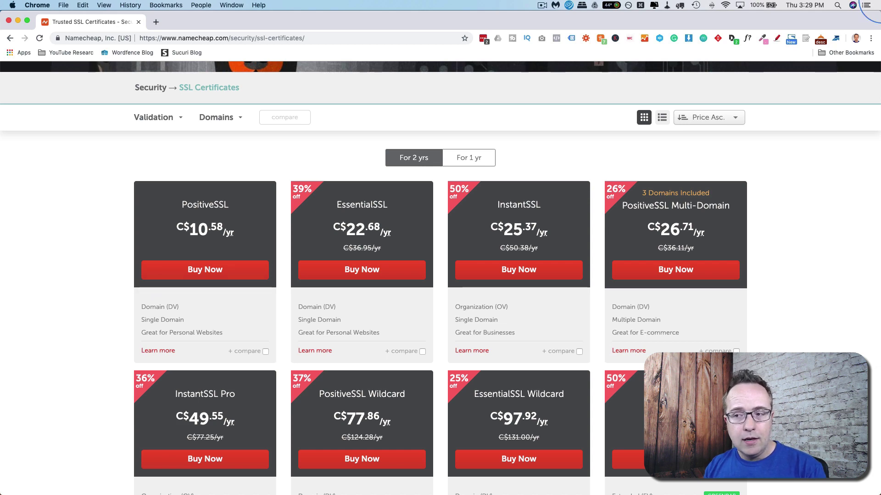
left_click(338, 23)
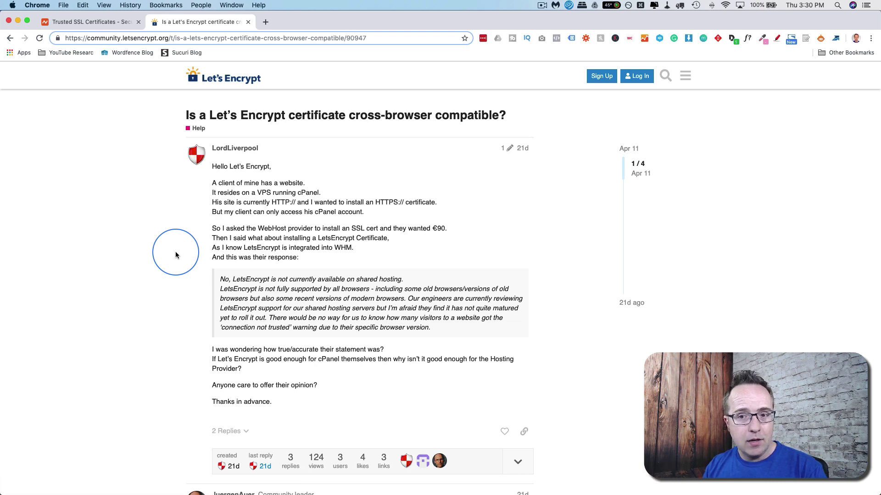
Go back to the Namecheap SSL Certificates tab and scroll up to the top.
scroll(513, 249, "down", 6)
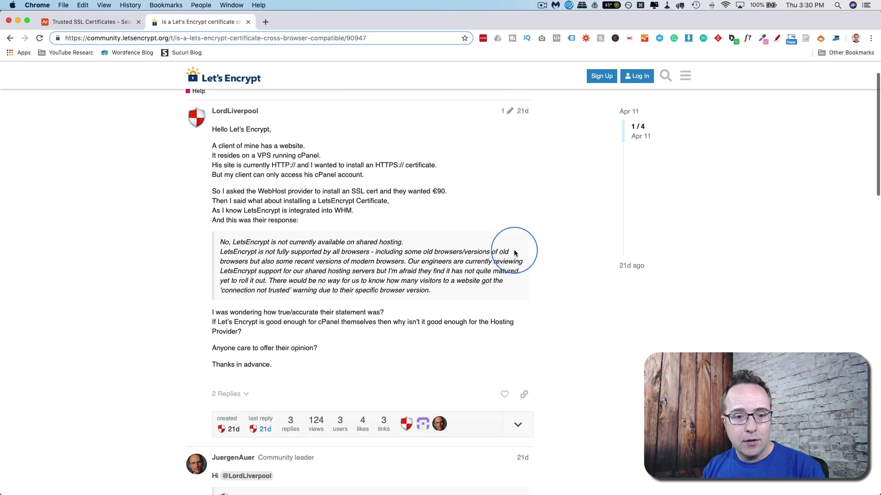
scroll(515, 253, "down", 2)
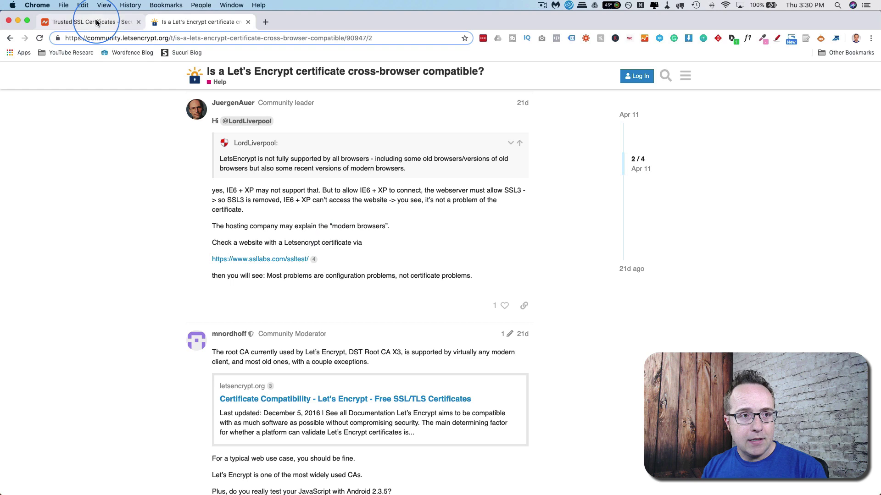
left_click(57, 22)
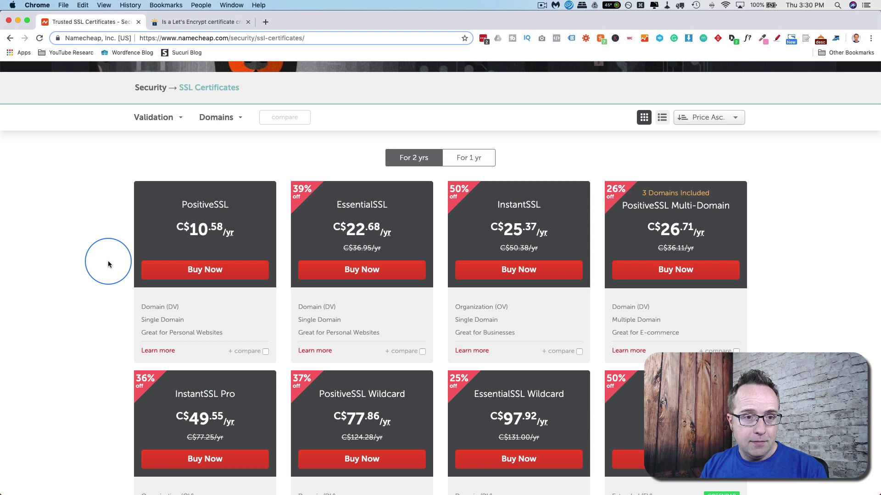
scroll(108, 264, "up", 1)
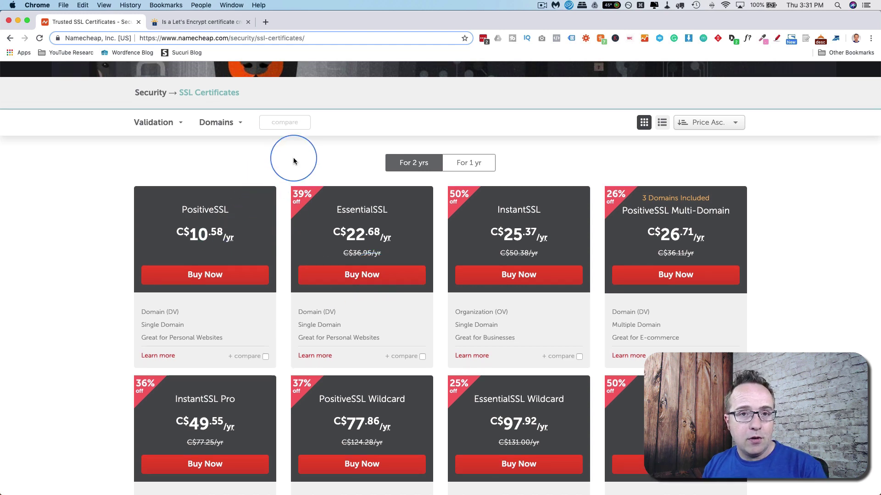
scroll(289, 156, "up", 3)
Open the wplearninglab.club control panel via Dashboard, Domain List and Manage.
mouse_move(695, 106)
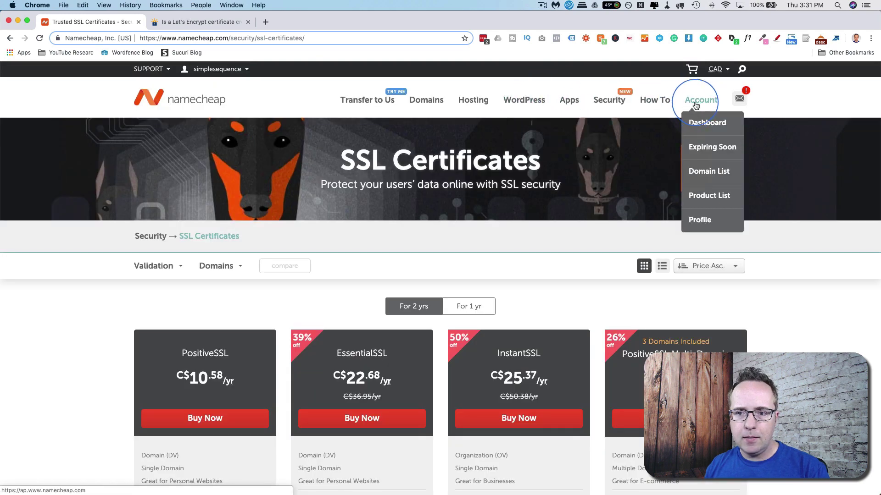
left_click(707, 123)
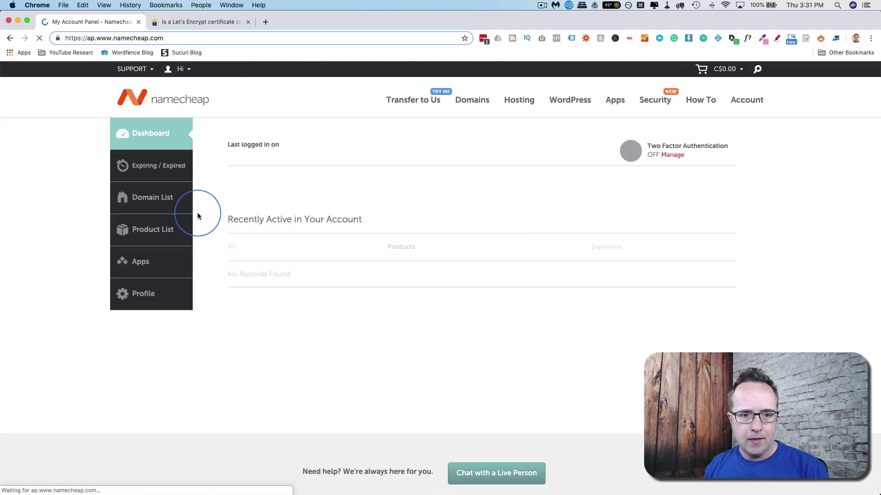
left_click(188, 197)
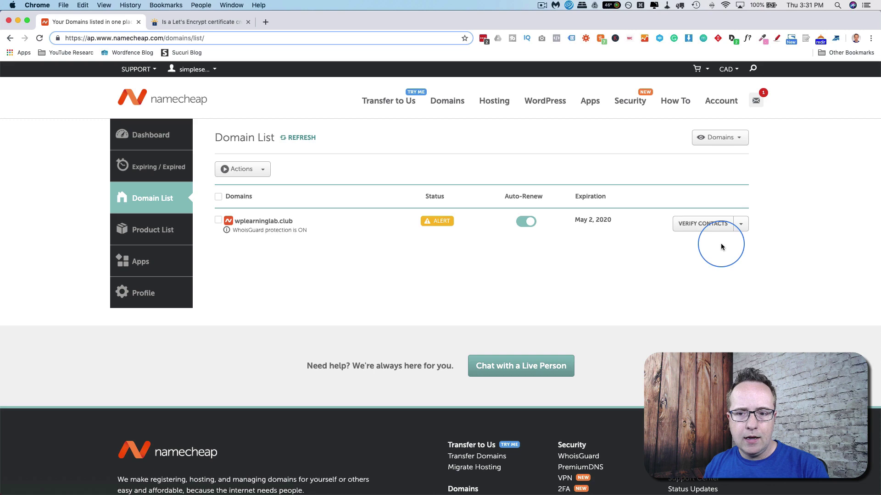
left_click(740, 224)
left_click(691, 239)
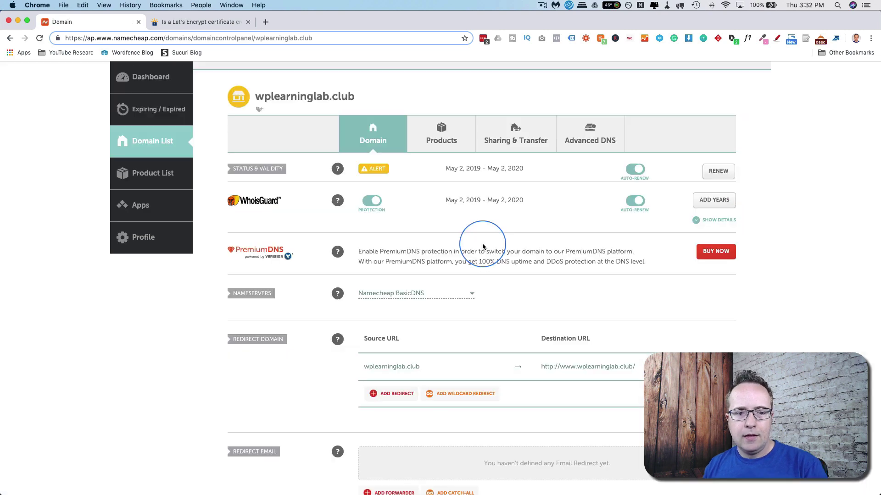
Review the domain details, highlighting 'club' in the heading, and scroll to Redirect Domain.
scroll(483, 247, "down", 5)
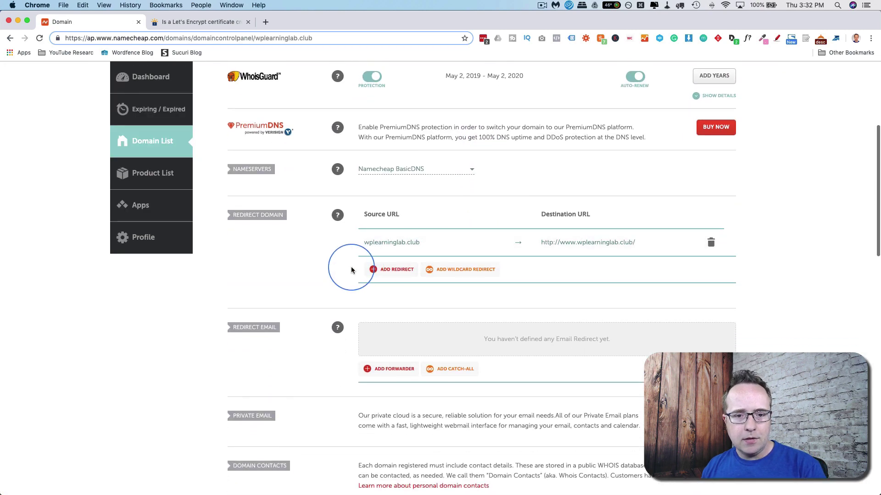
scroll(306, 246, "up", 5)
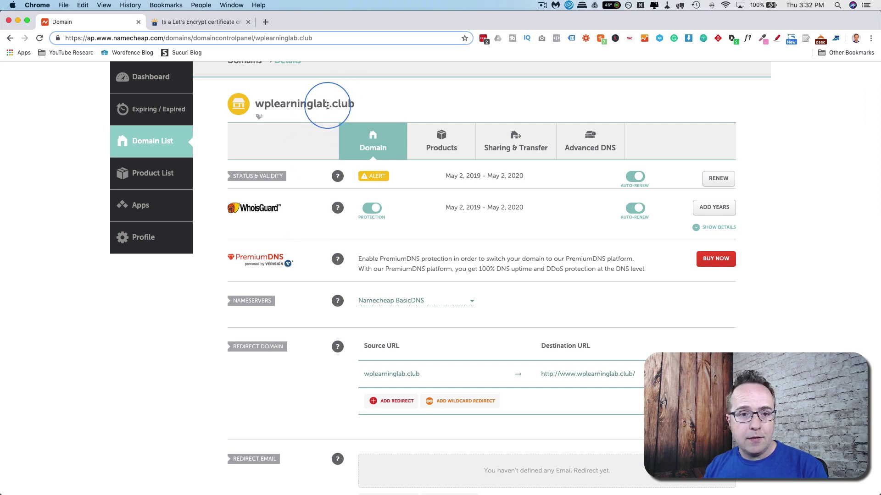
double_click(344, 105)
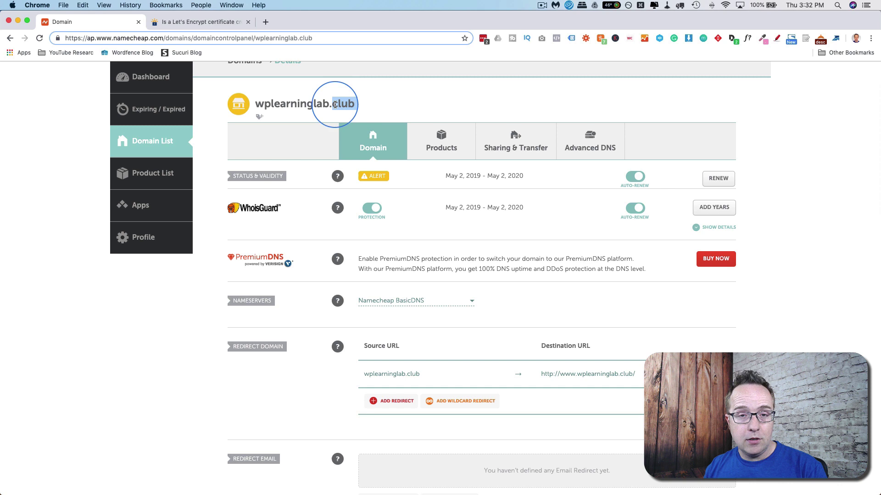
left_click(374, 106)
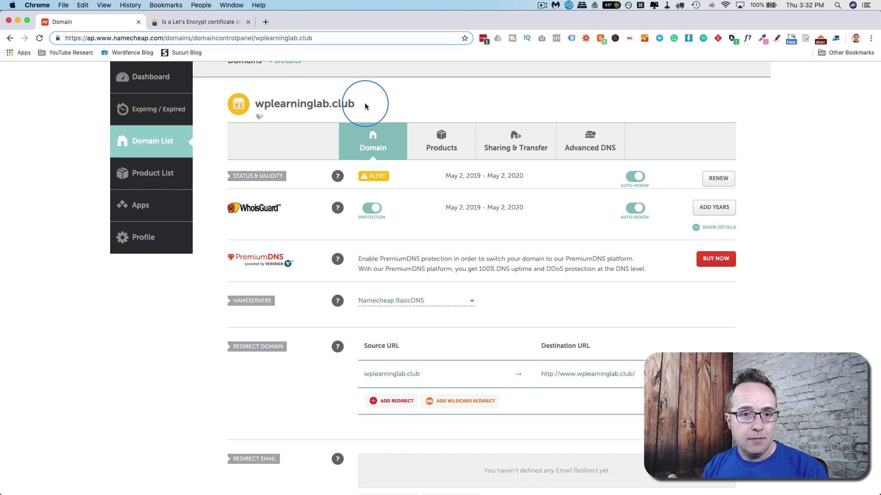
scroll(366, 106, "down", 2)
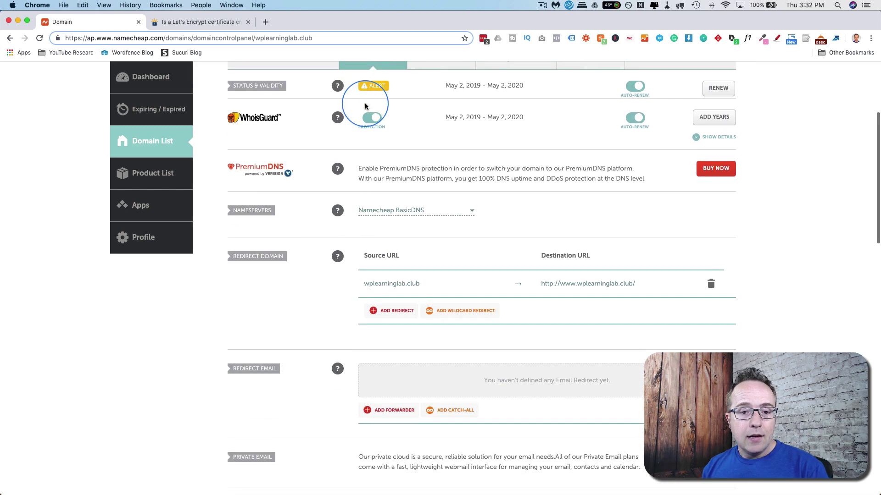
scroll(366, 106, "down", 2)
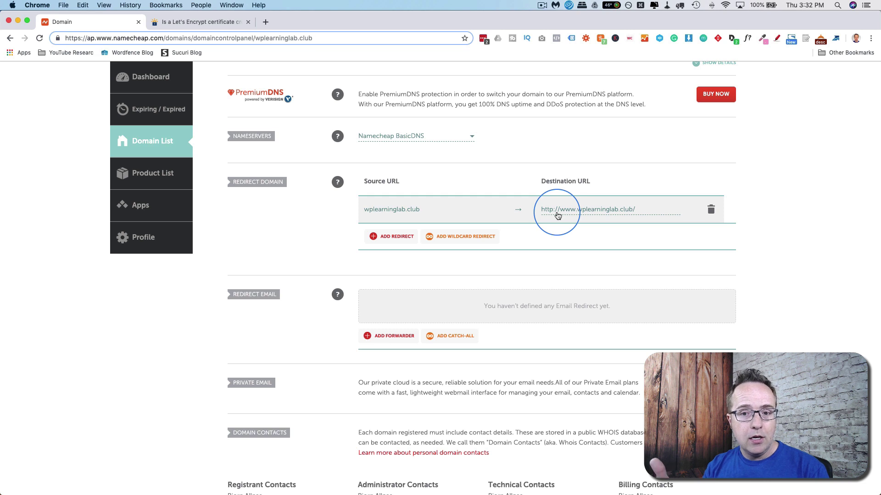
left_click(642, 210)
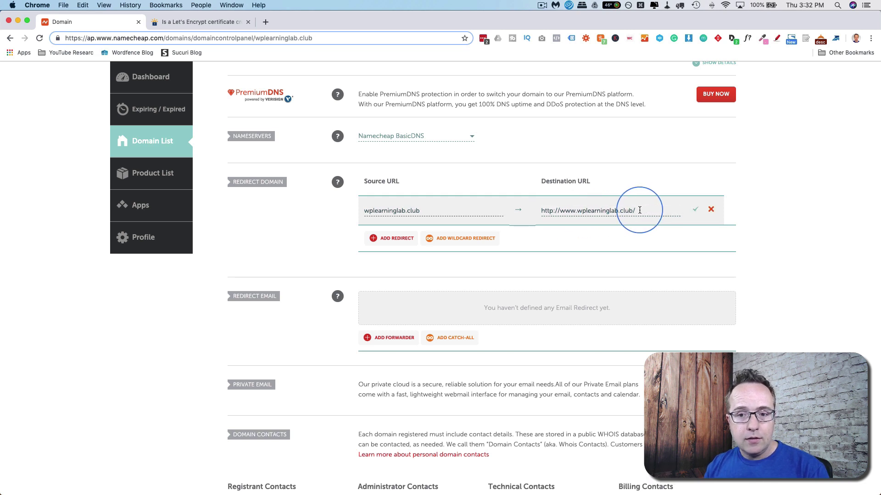
double_click(629, 210)
type("com")
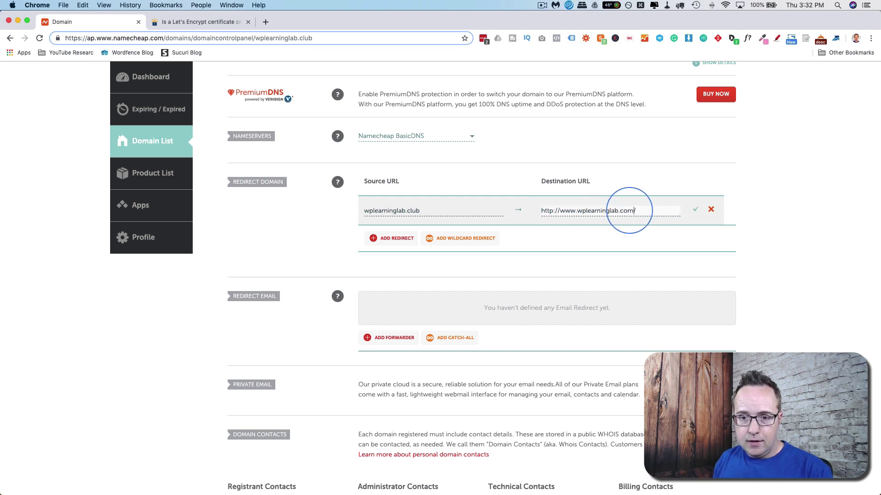
type("s")
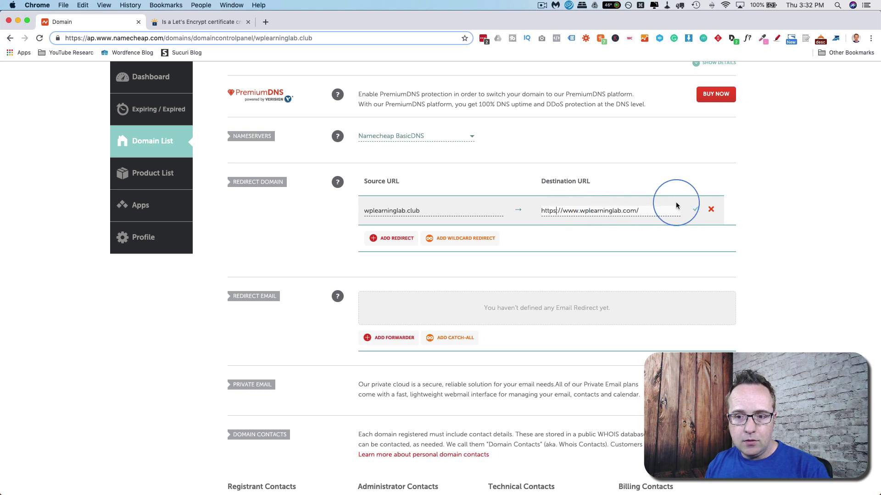
left_click(694, 209)
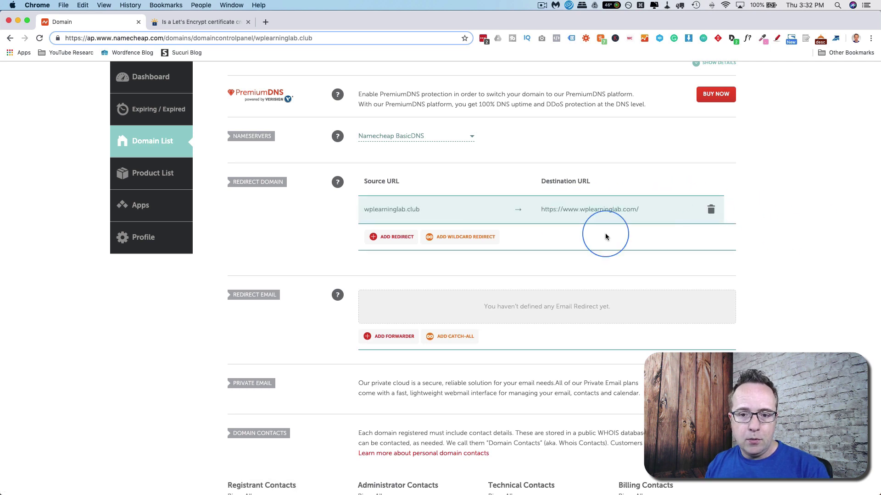
left_click(361, 212)
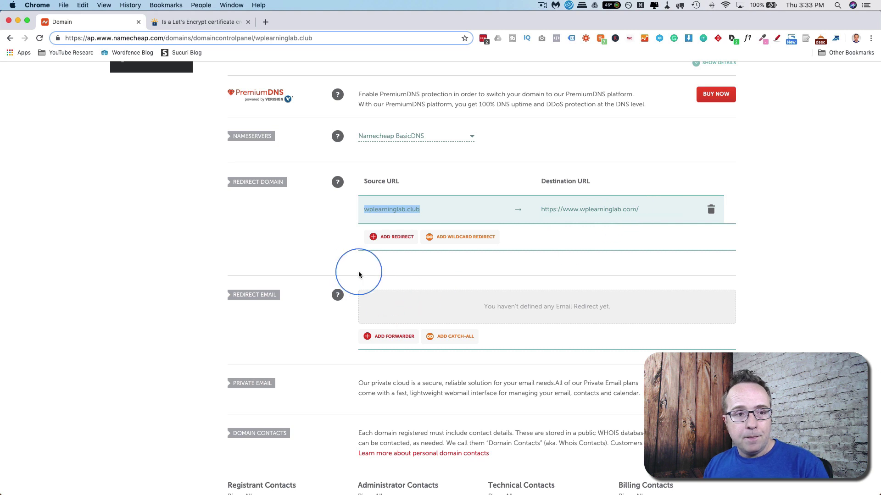
scroll(359, 274, "down", 3)
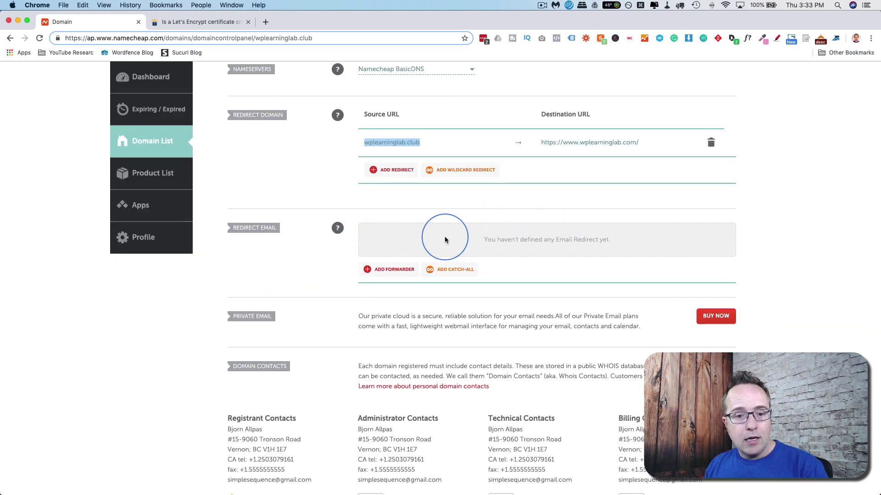
scroll(468, 242, "up", 8)
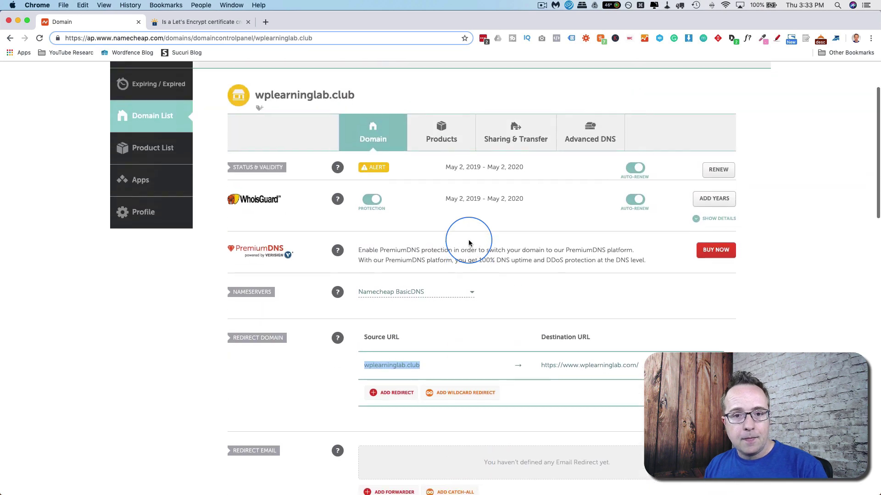
Open Sharing & Transfer and review Share Access, Change Ownership and Transfer Out options.
left_click(516, 192)
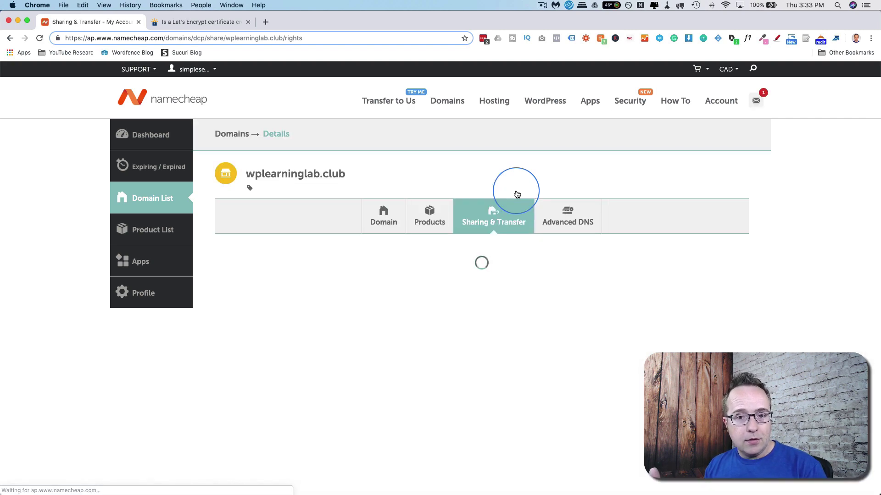
scroll(346, 233, "down", 5)
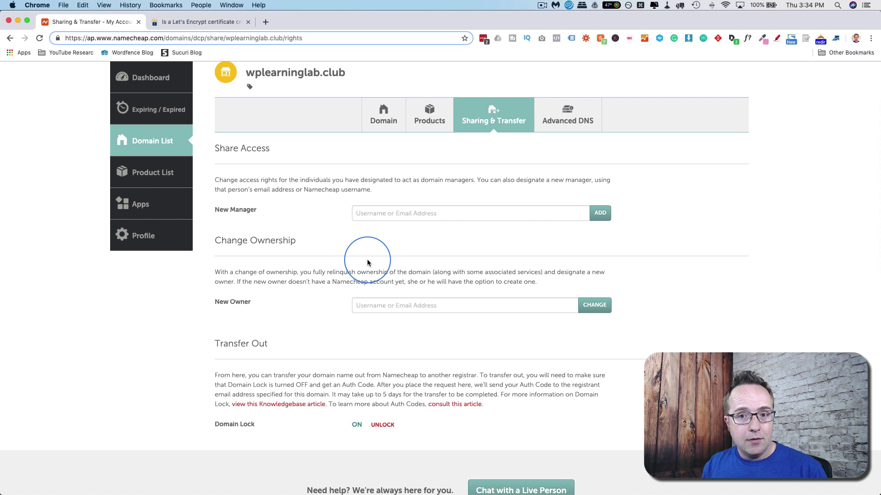
scroll(367, 262, "up", 1)
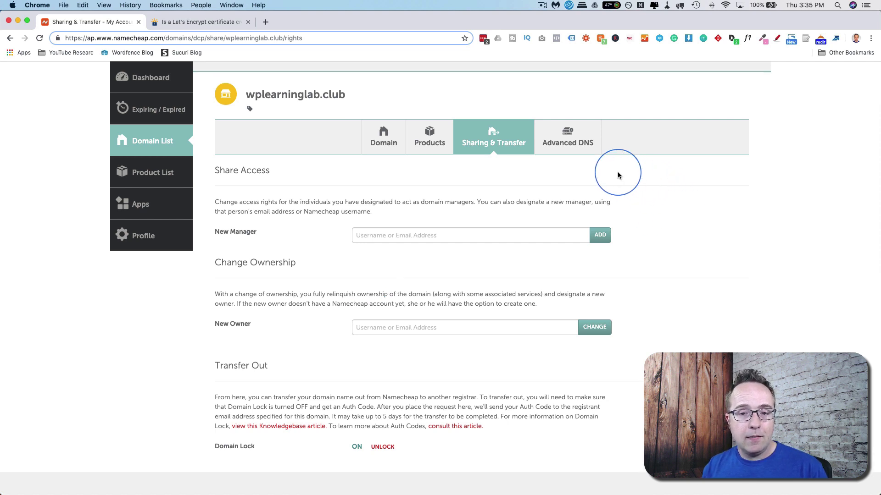
Open Advanced DNS and review the www CNAME and @ URL redirect host records.
left_click(561, 137)
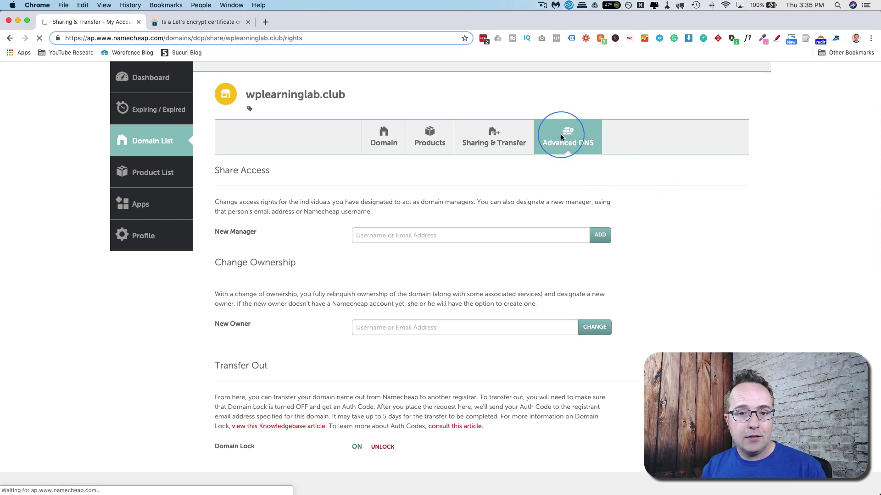
scroll(304, 168, "down", 3)
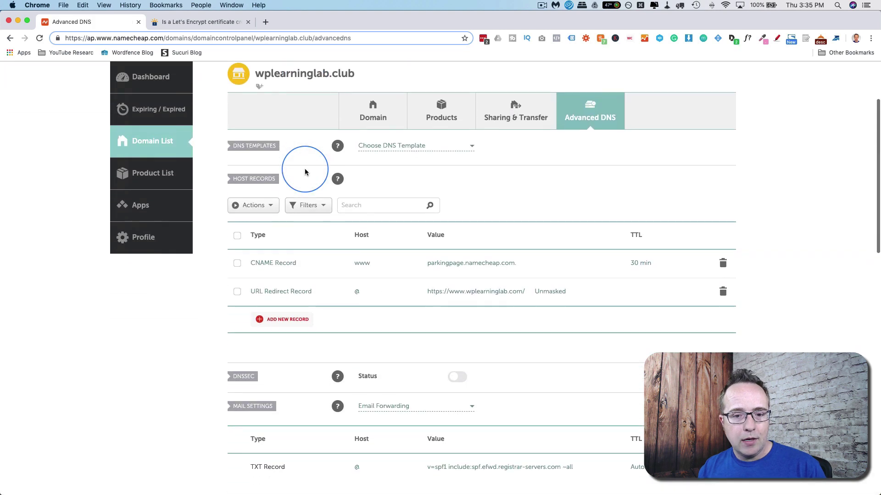